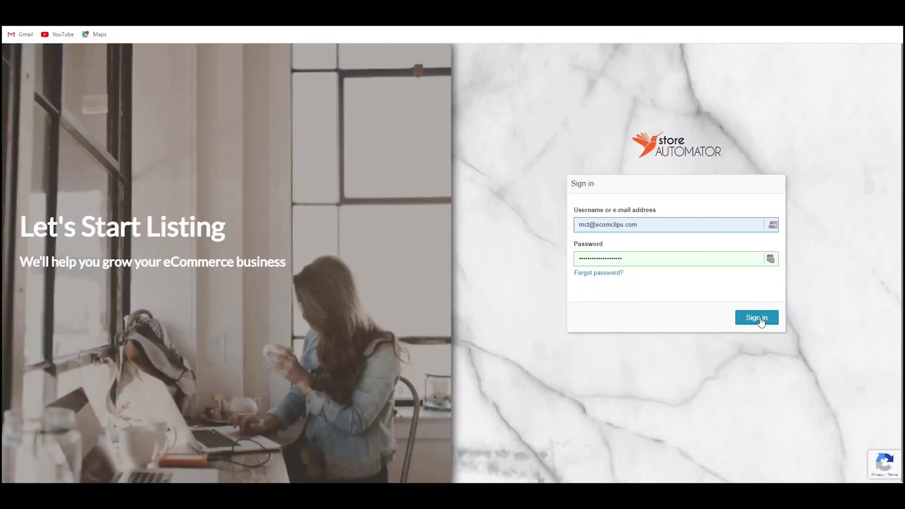
Step: Sign in, go to Inventory > Products and begin adding a new product
click(758, 319)
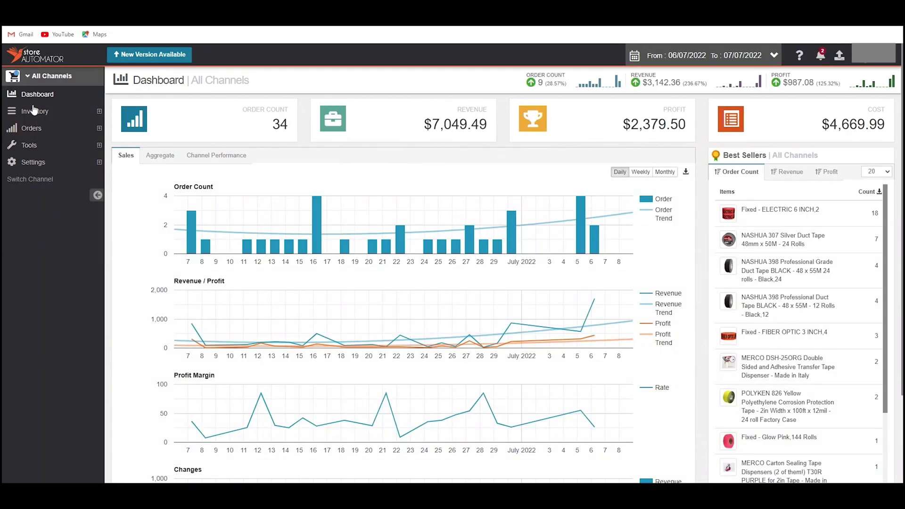
click(32, 108)
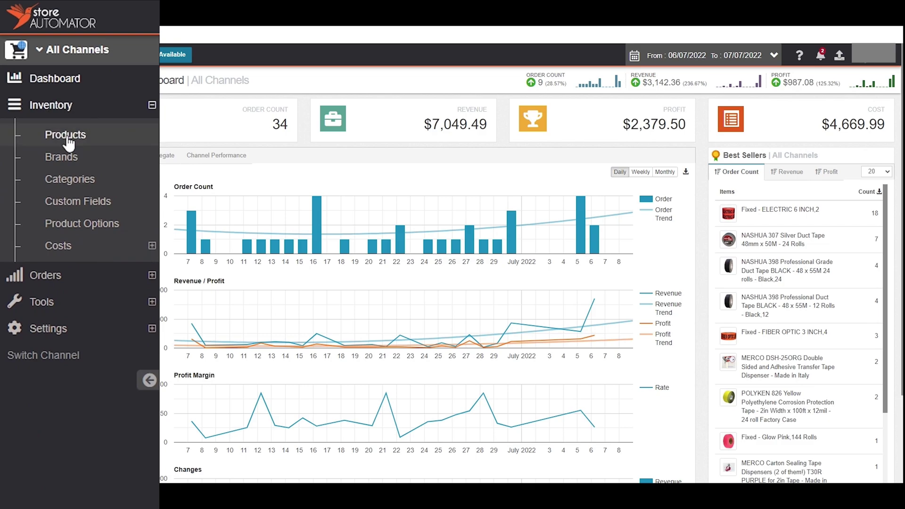
click(122, 139)
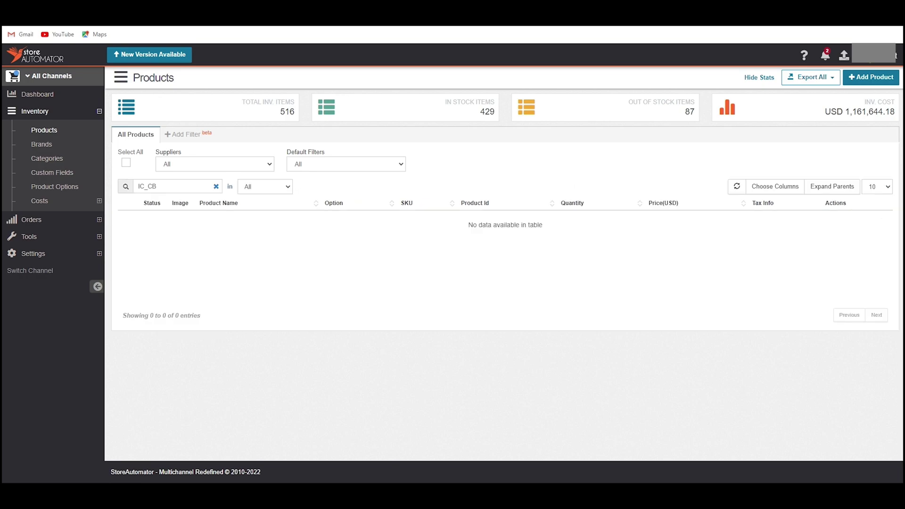
click(864, 79)
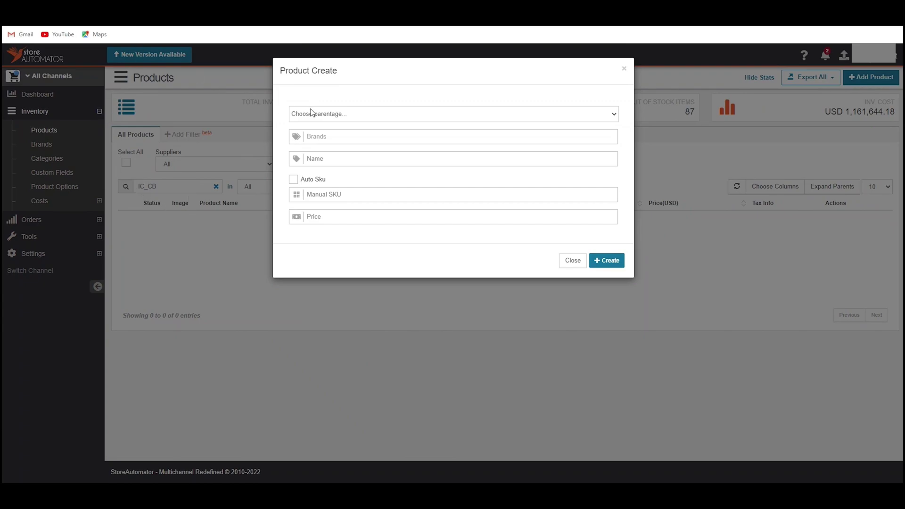
Step: Make the new product a Parent varying by Size only, discarding an added Color variation
click(338, 115)
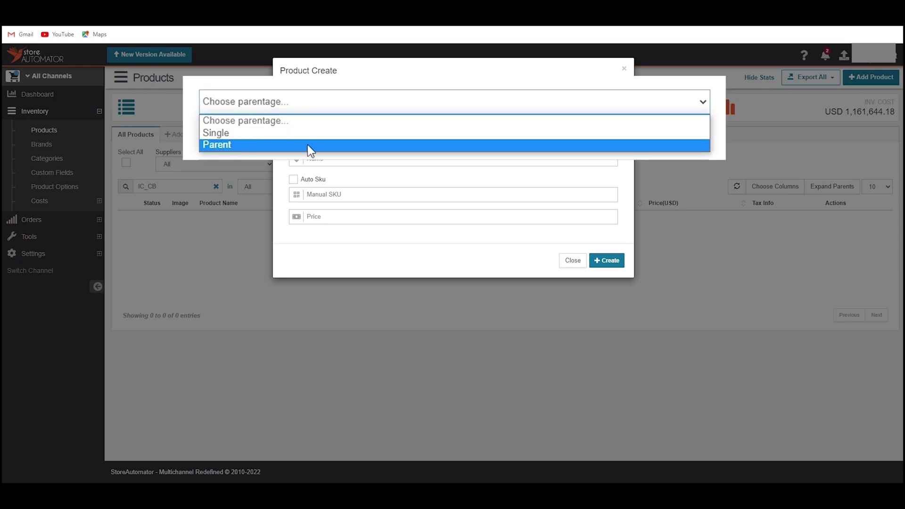
click(241, 147)
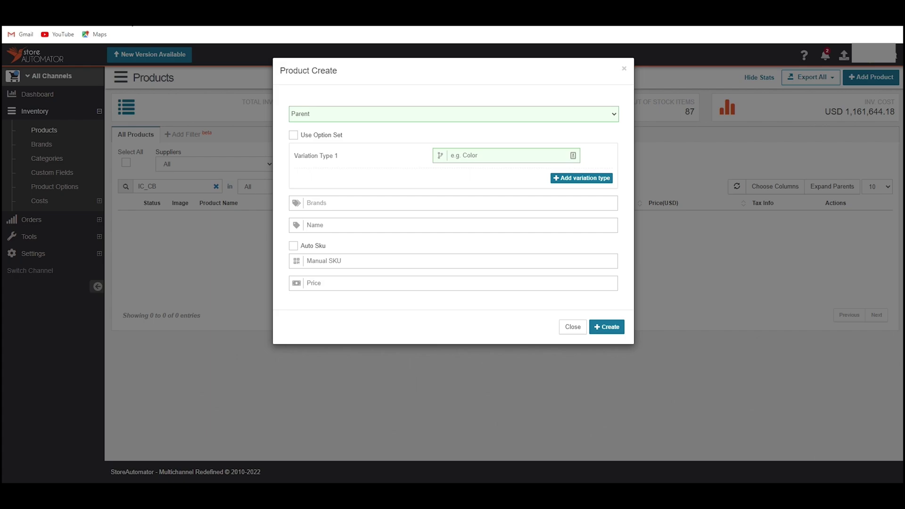
click(490, 154)
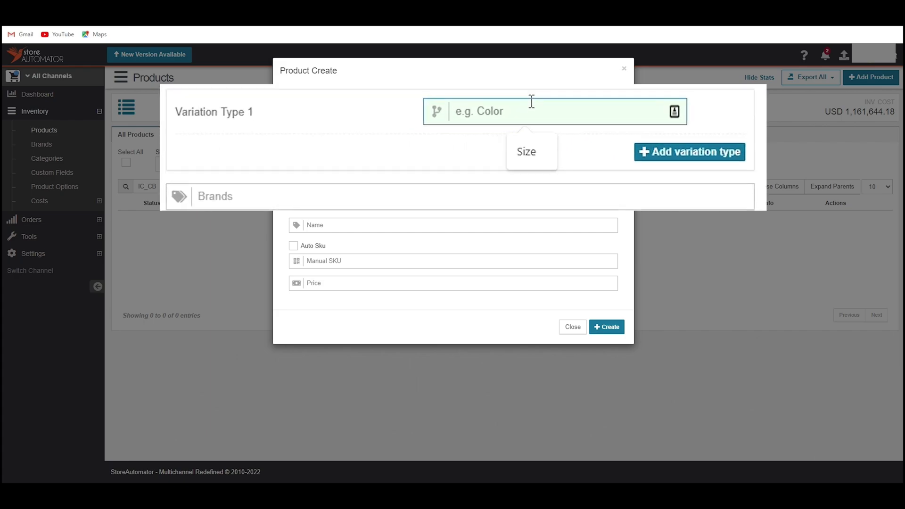
click(526, 151)
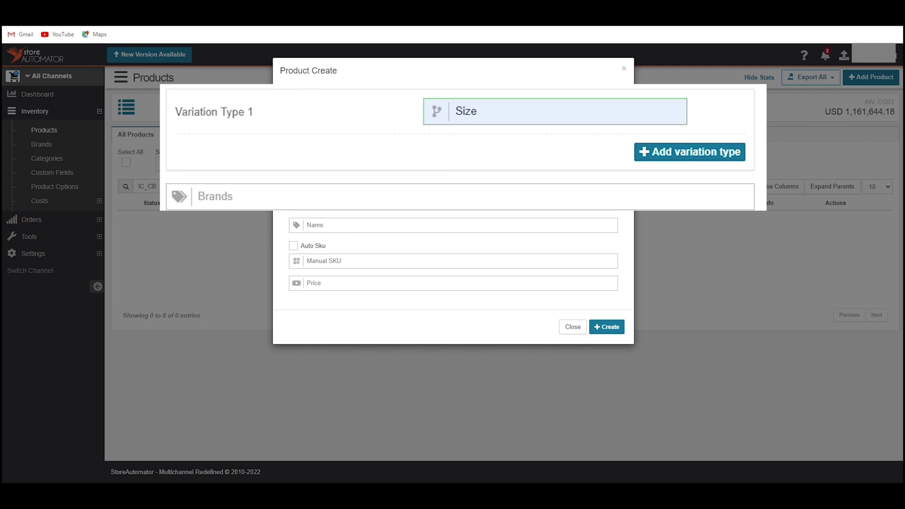
click(691, 162)
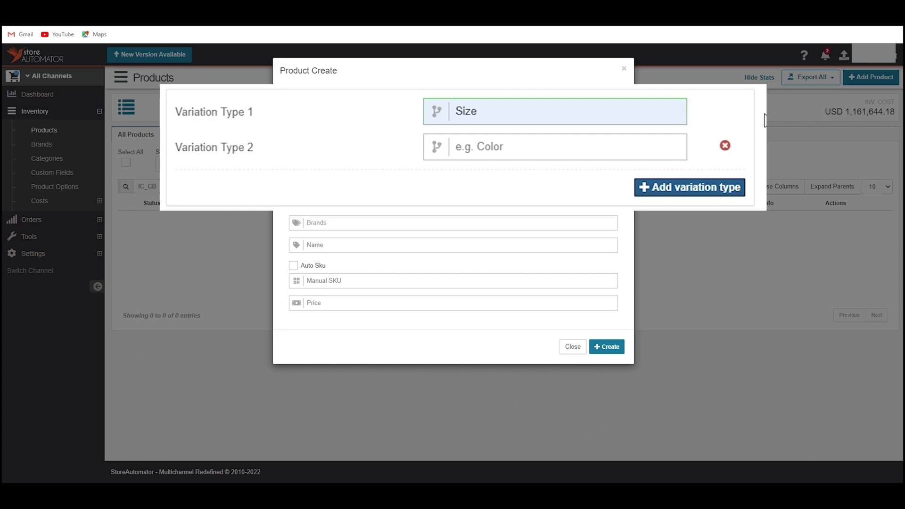
click(522, 147)
text(Color)
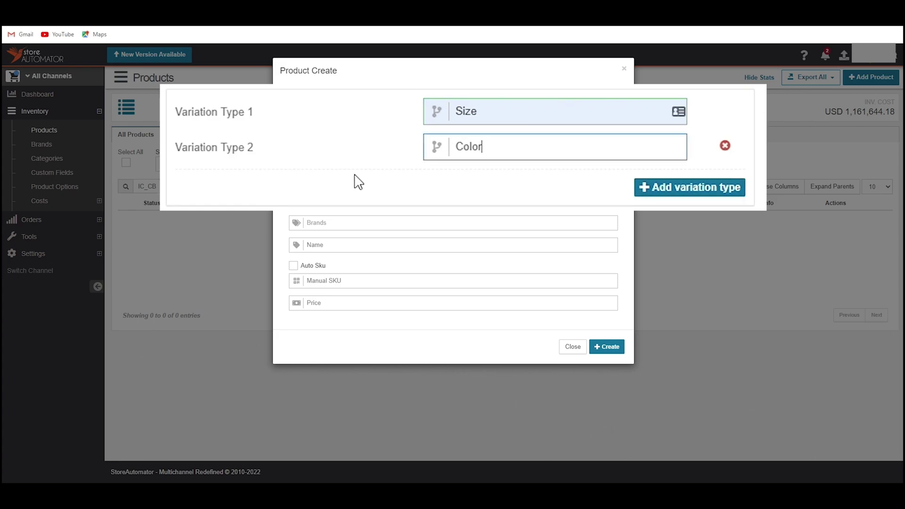
click(353, 182)
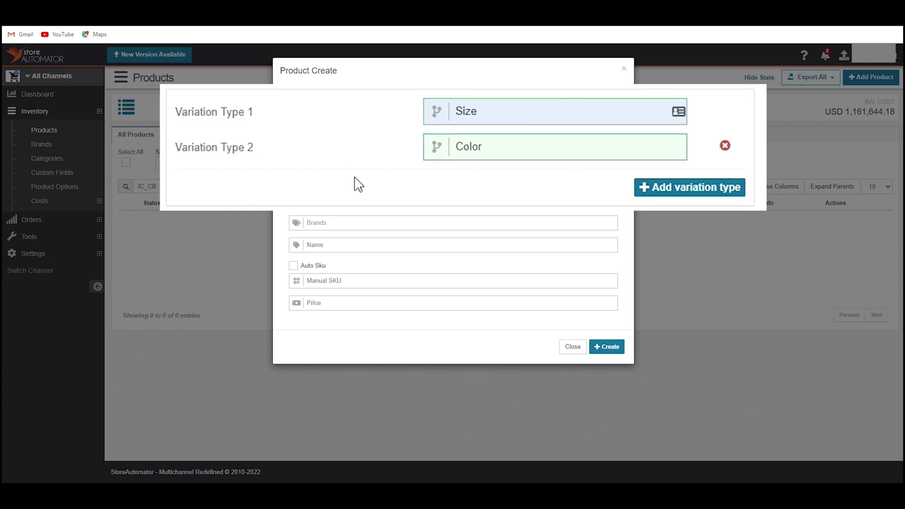
click(725, 146)
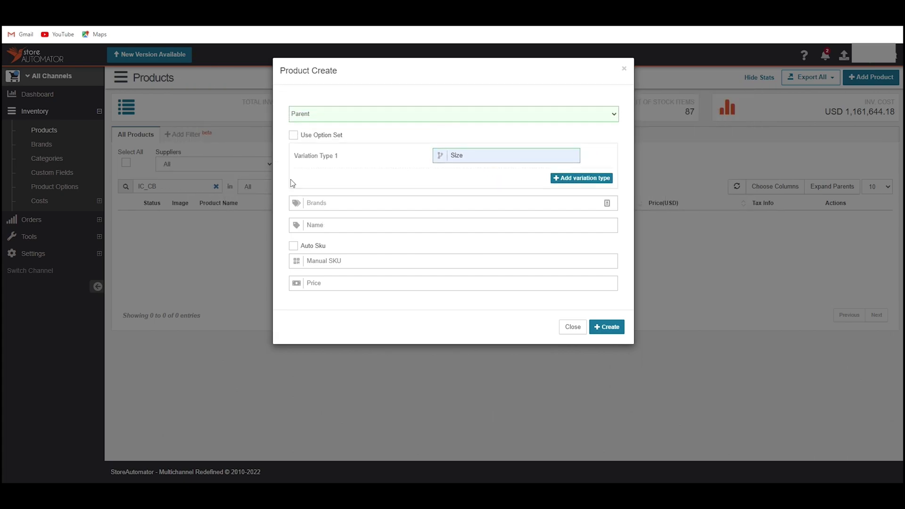
Step: Enter brand Icon, name Icon products, SKU IC_CB and price 20.99, then create the product
click(353, 203)
text(Icon)
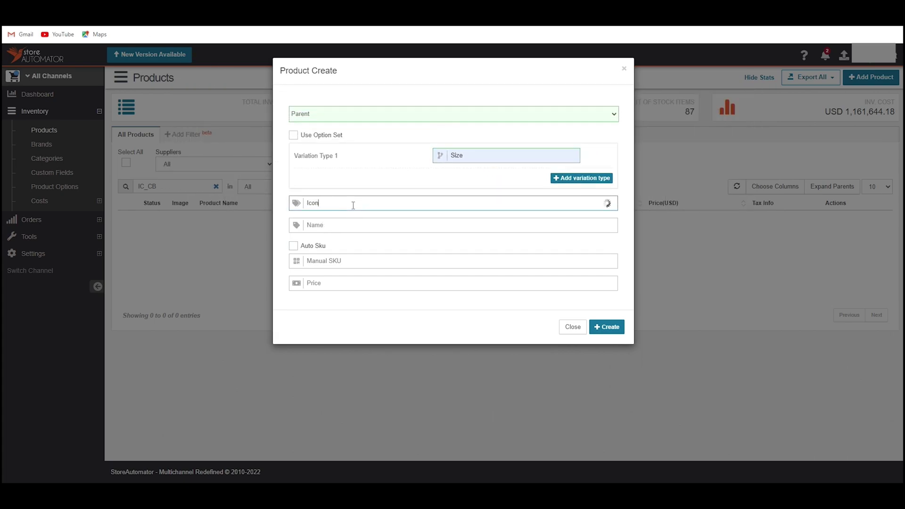
click(348, 224)
click(354, 248)
click(359, 260)
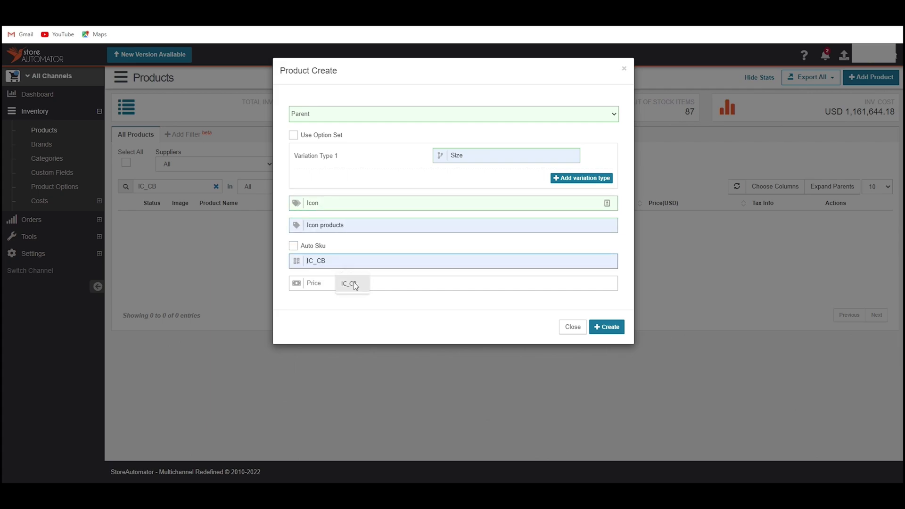
click(354, 282)
click(342, 280)
click(352, 306)
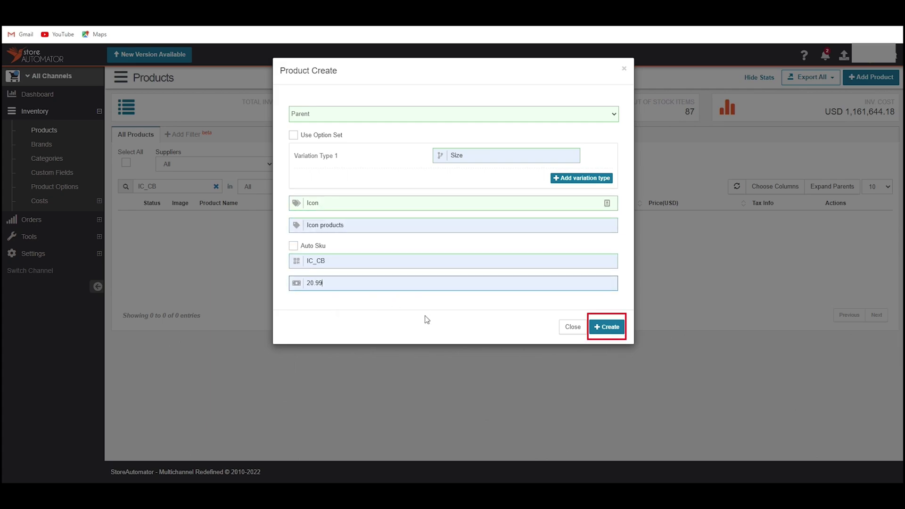
click(606, 327)
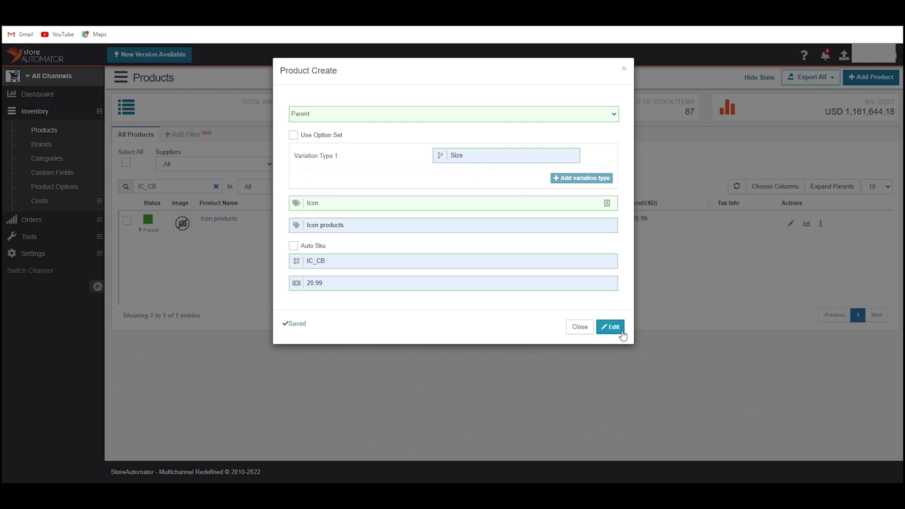
Step: In the product's Variations, convert single product IM225-31ELECTRIC-1 into a variant with Size 'Smalll'
click(608, 328)
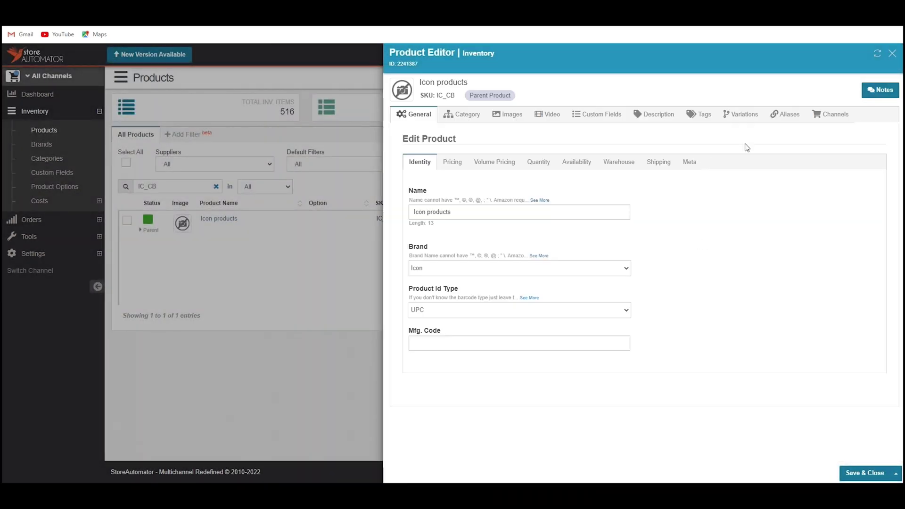
click(749, 119)
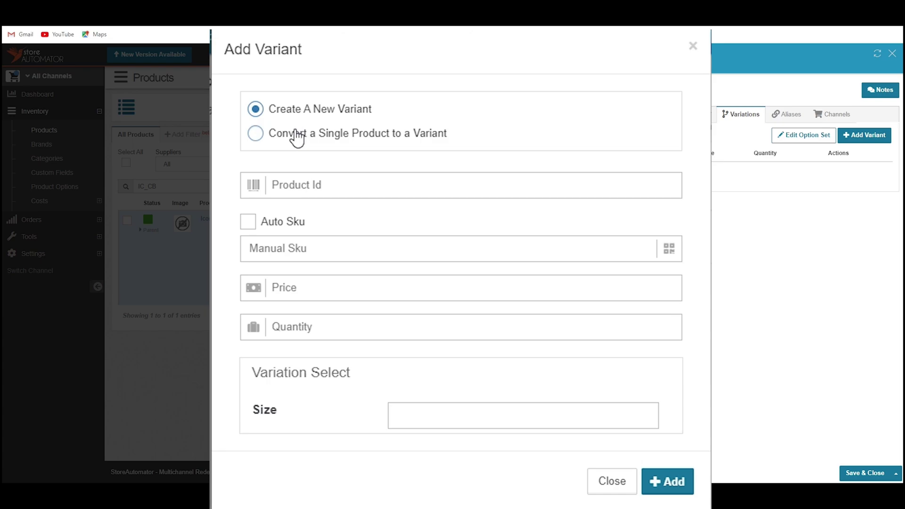
click(297, 134)
click(404, 215)
text(IM225-31ELECTRIC-1)
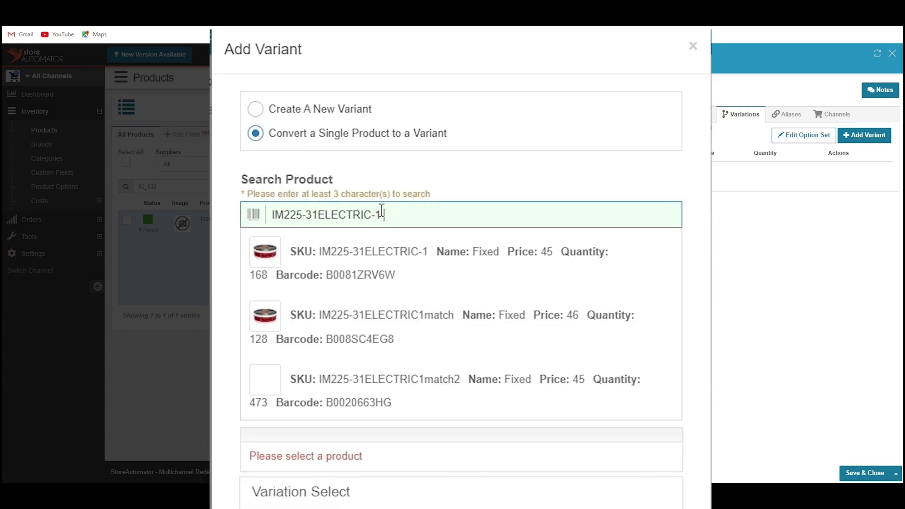
click(334, 263)
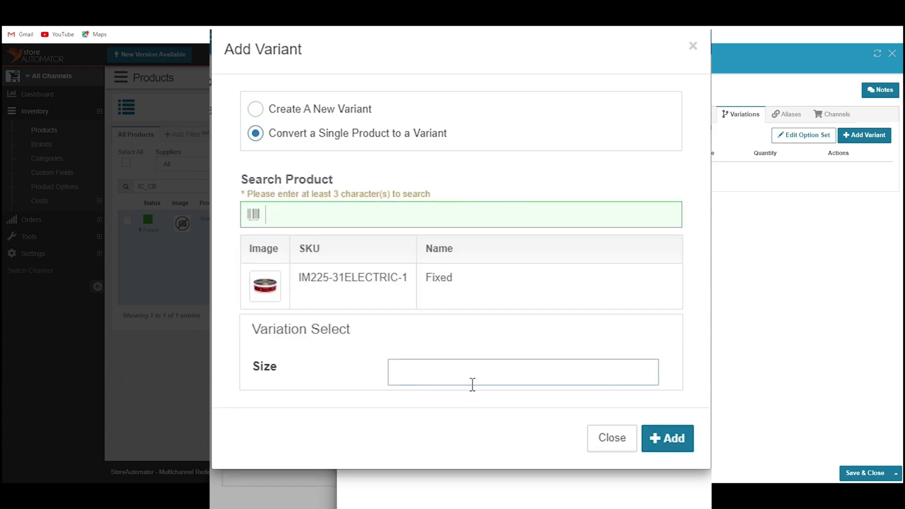
click(472, 383)
text(Smalll)
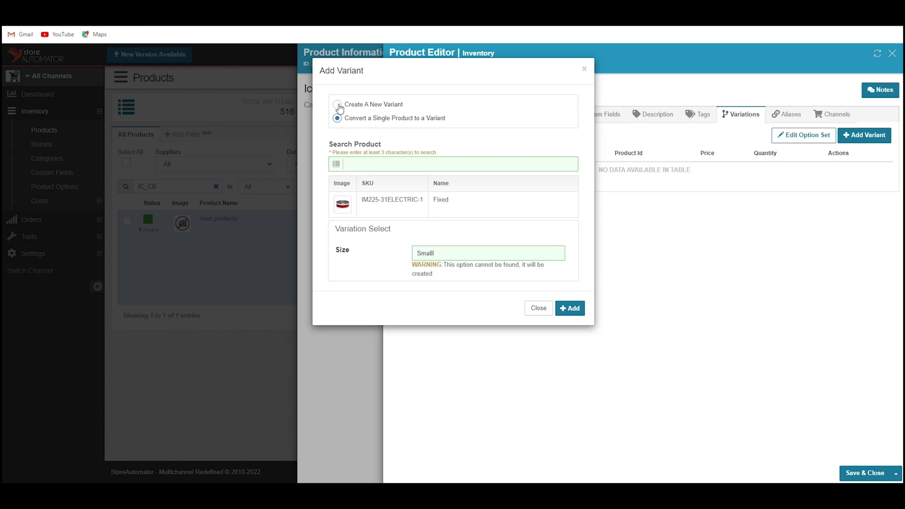
Step: Add a new Small variant: Product Id 123, SKU IC_CB_1, price 20.99, quantity 1
click(363, 104)
click(418, 148)
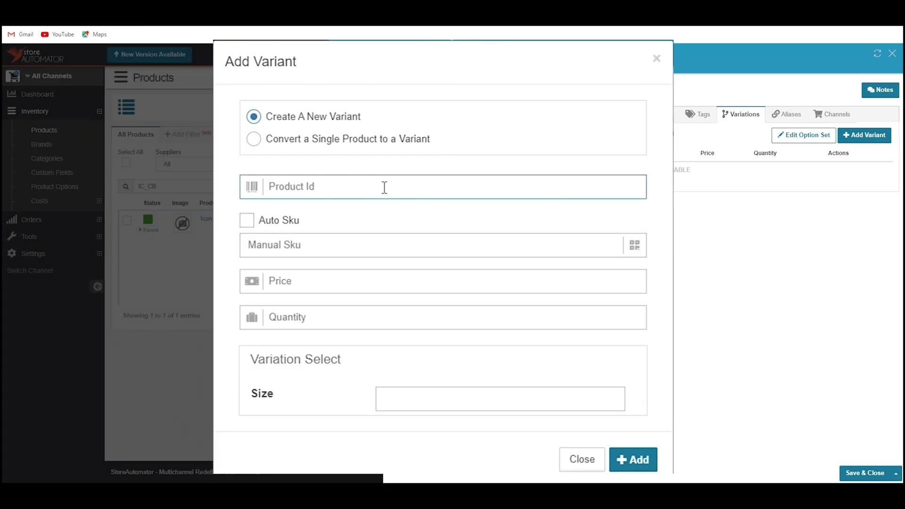
text(123)
click(324, 244)
click(342, 281)
text(_1)
click(327, 278)
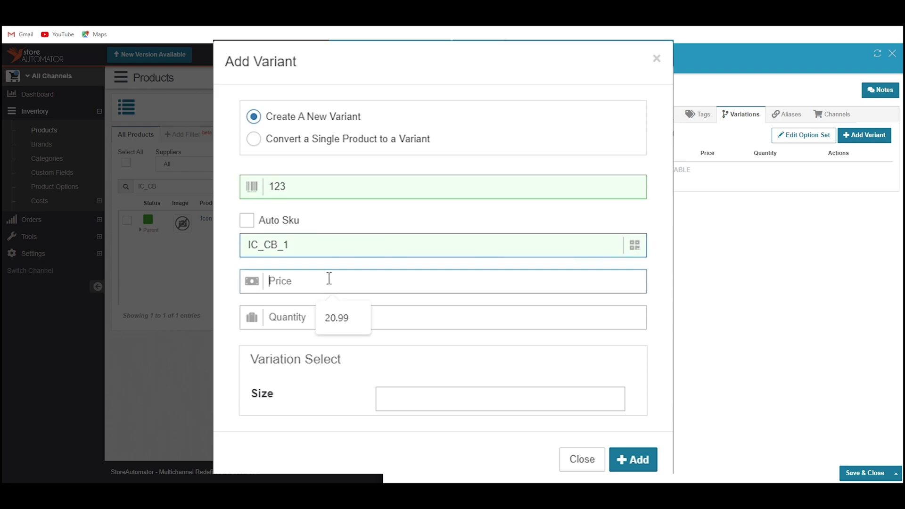
click(319, 318)
click(319, 317)
text(1)
click(485, 393)
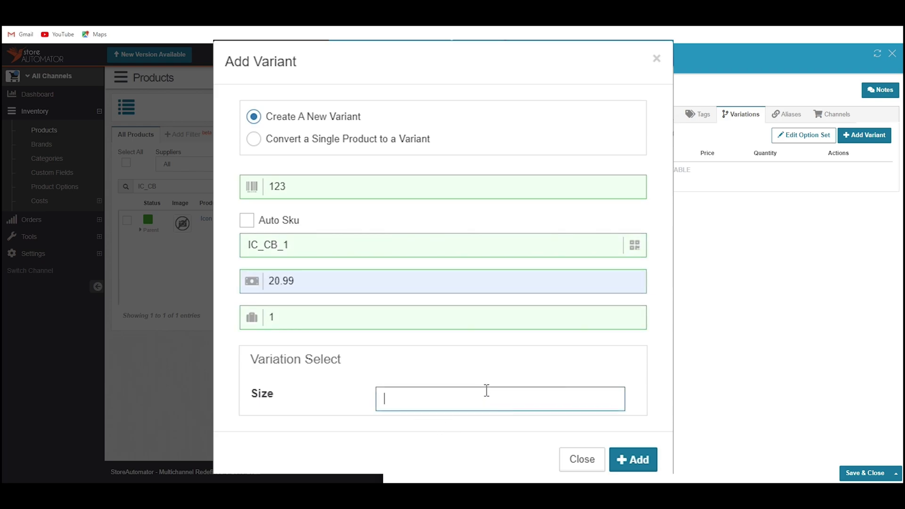
text(Small)
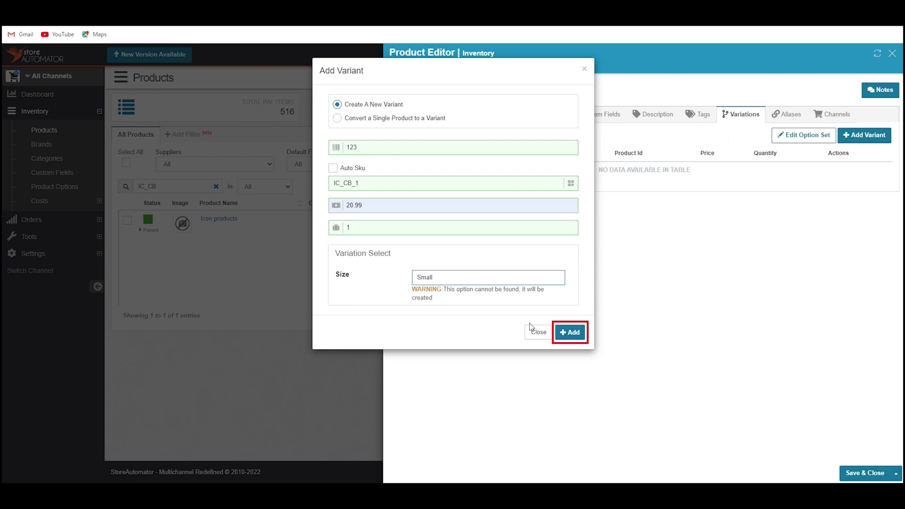
click(571, 330)
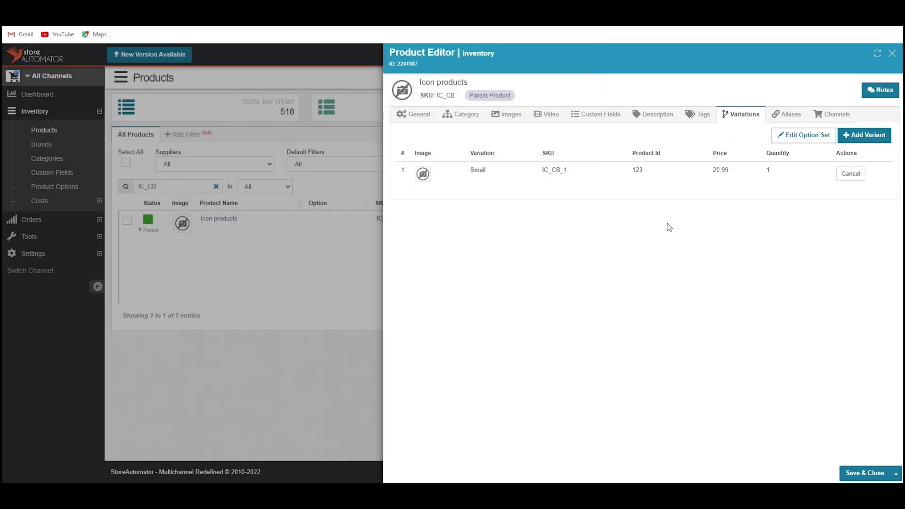
Step: Add a Medium variant (Product Id 124, SKU IC_CB_2, 20.99, quantity 1) and save the product
click(875, 138)
click(390, 147)
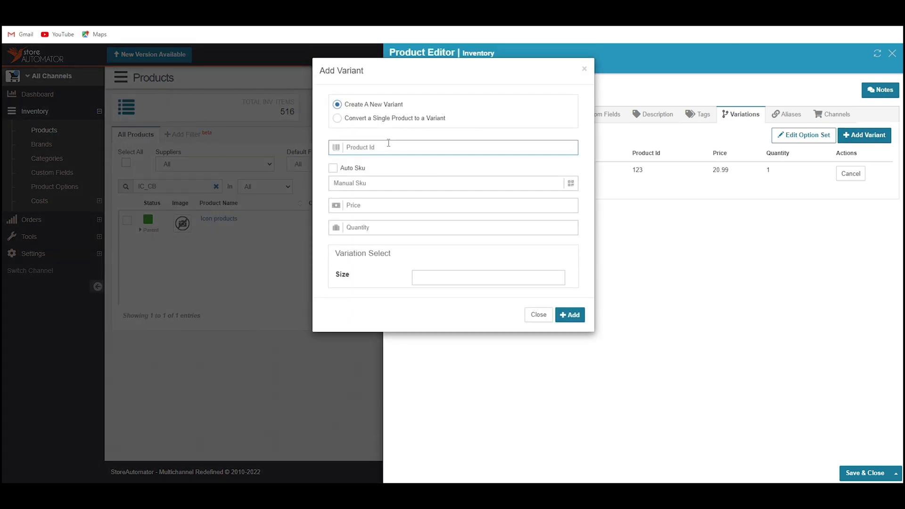
text(124)
click(391, 183)
click(391, 208)
click(392, 229)
text(1)
click(471, 277)
text(Medium)
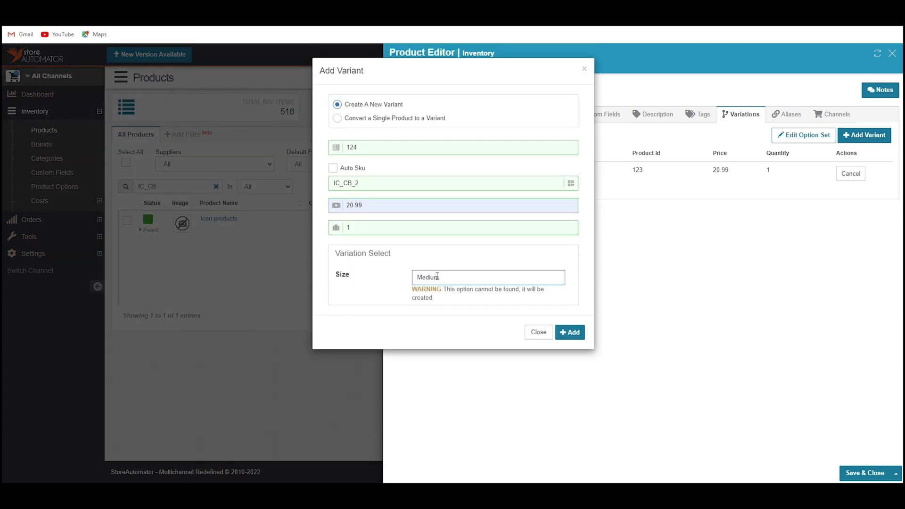
click(570, 315)
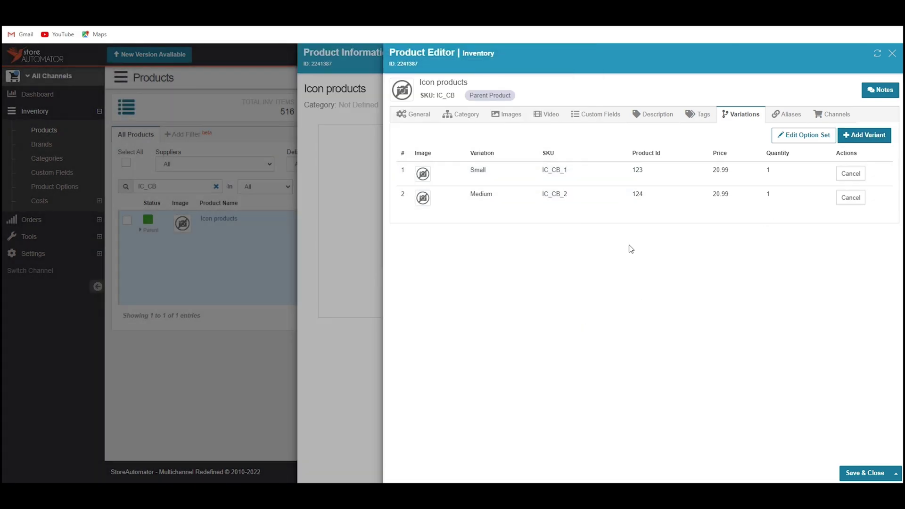
click(865, 473)
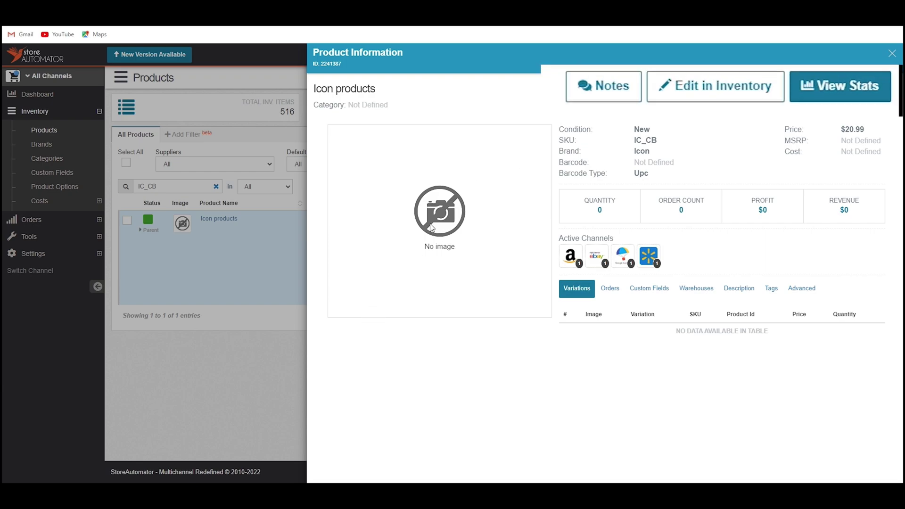
Step: Set Amazon US to Include in the Icon products Channels settings and save
click(704, 92)
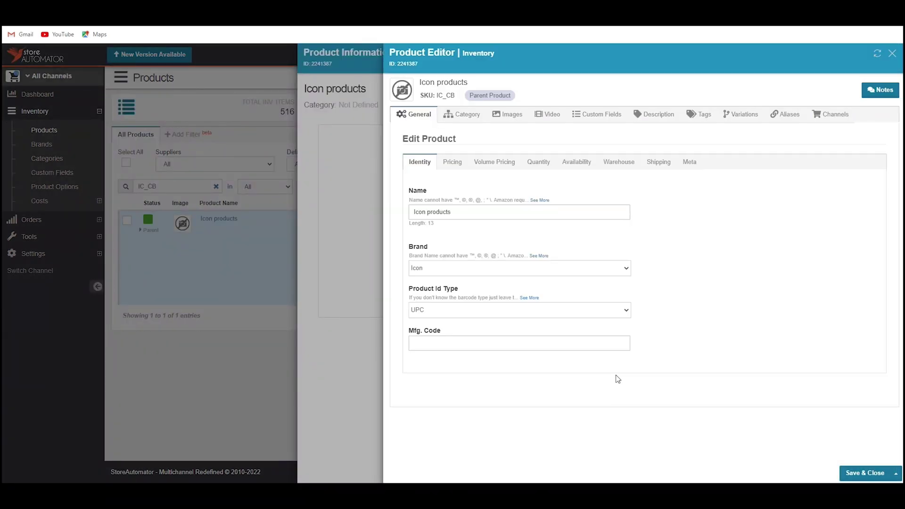
click(829, 120)
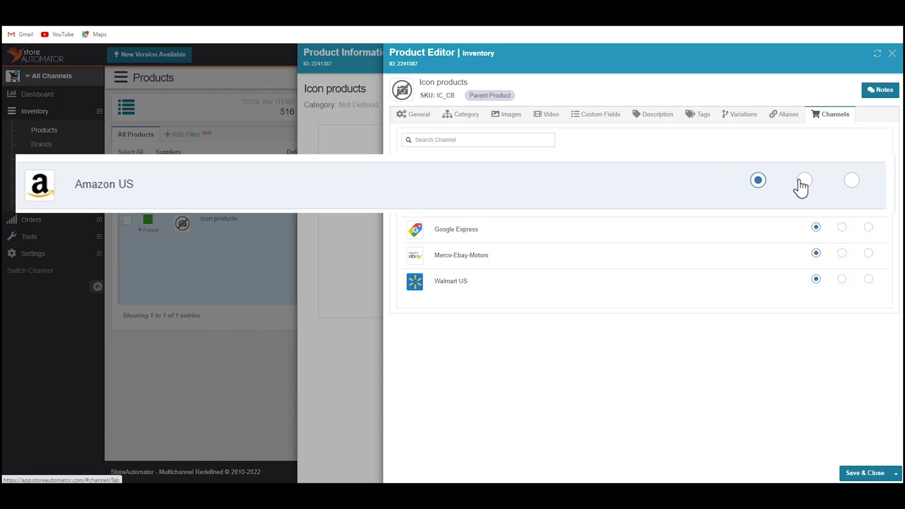
click(842, 175)
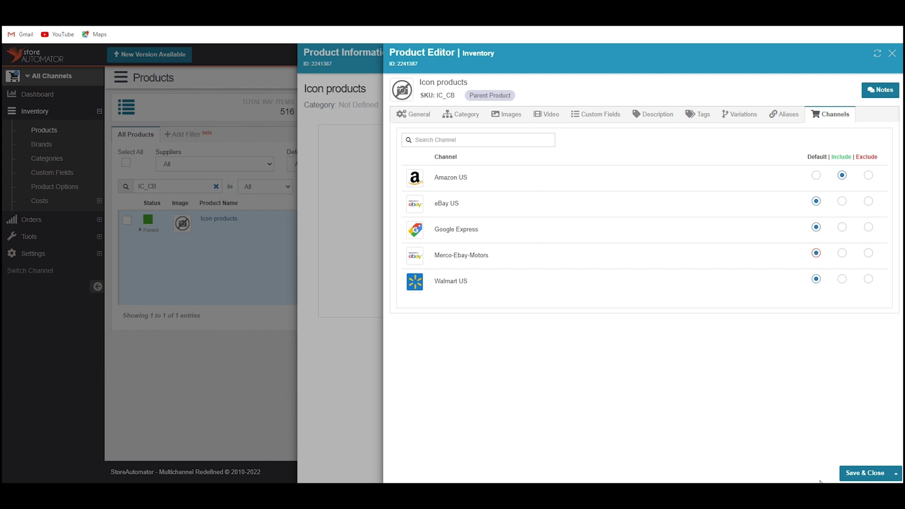
click(864, 473)
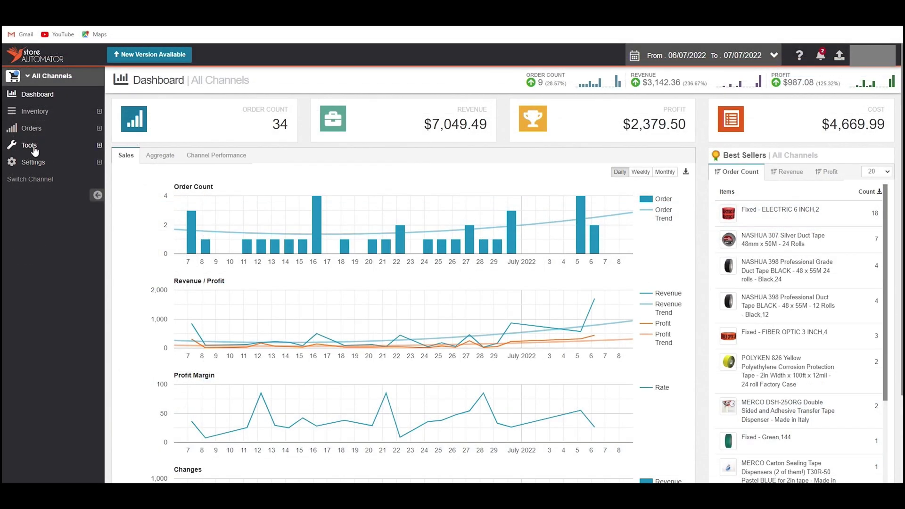
Step: Download the Inventory Product Data Import template ProductDataSpecs-US.xlsx from Tools > Import > From File and open it
click(30, 147)
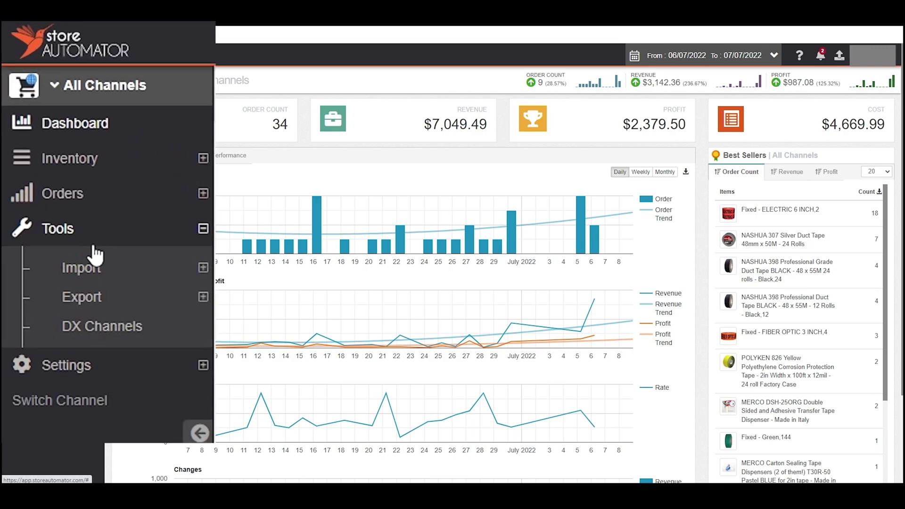
click(84, 274)
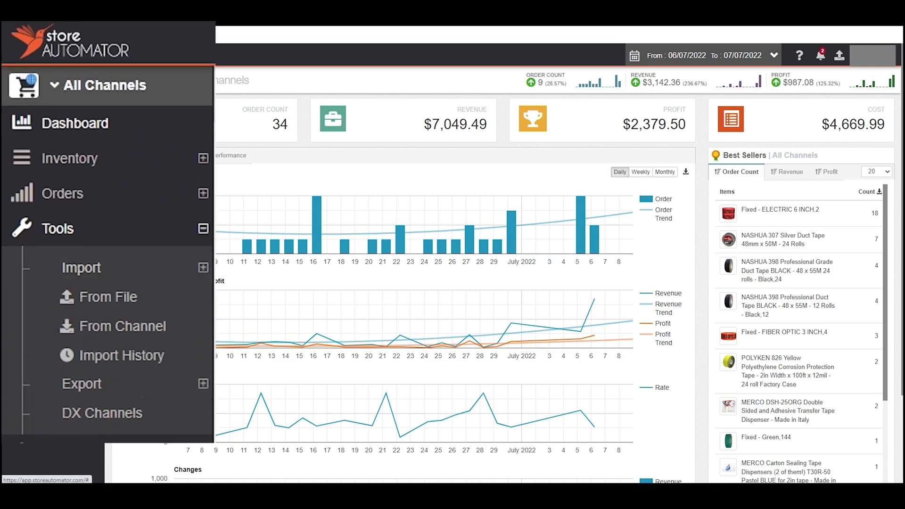
click(117, 302)
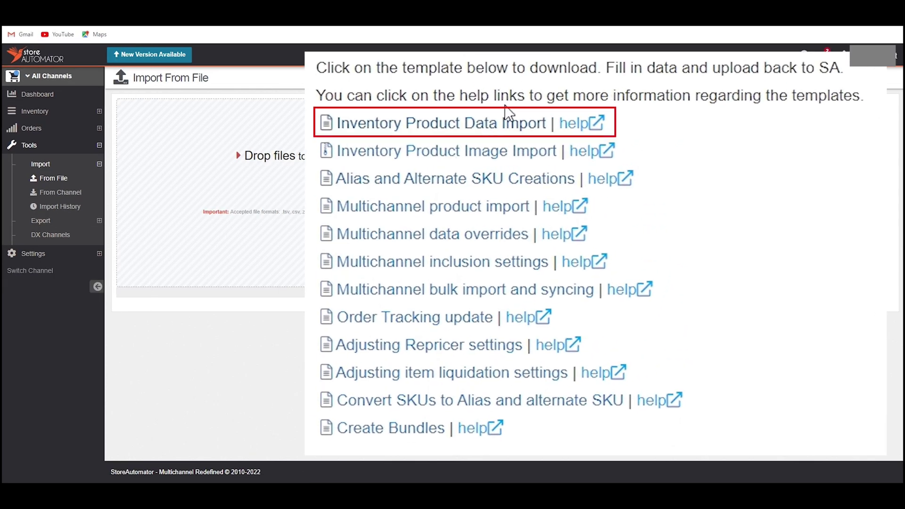
click(575, 136)
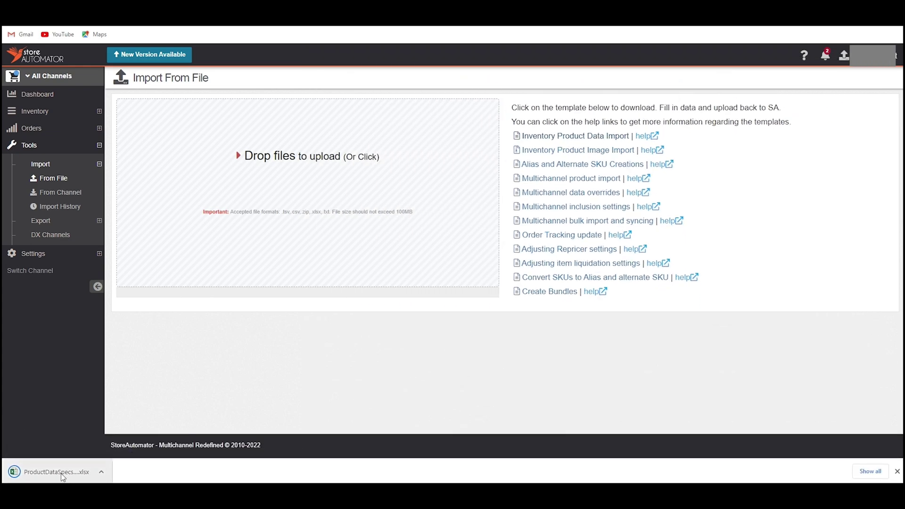
click(57, 472)
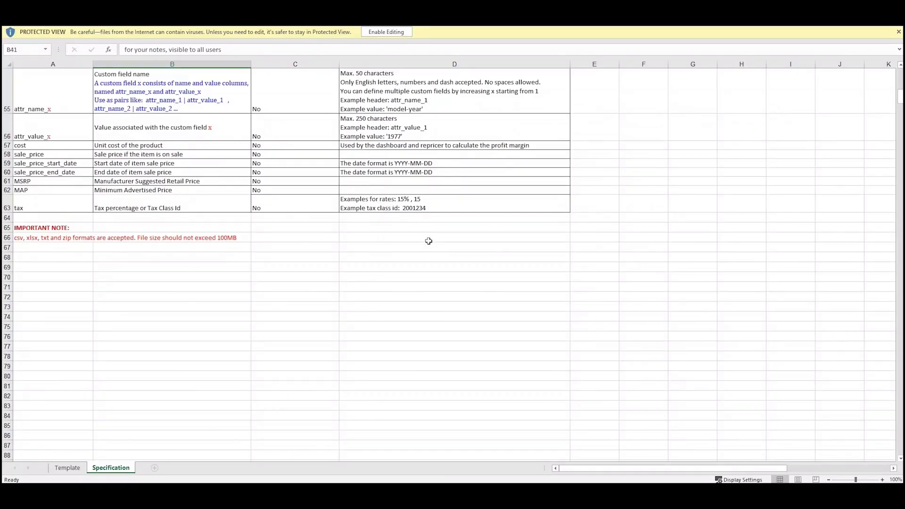
Step: Enable editing of ProductDataSpecs-US.xlsx in Excel and review its Template sheet
click(386, 31)
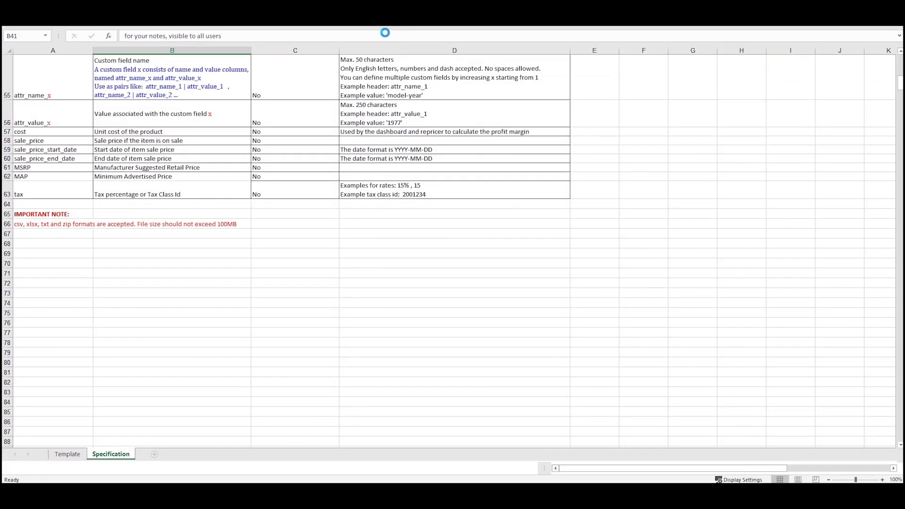
click(69, 468)
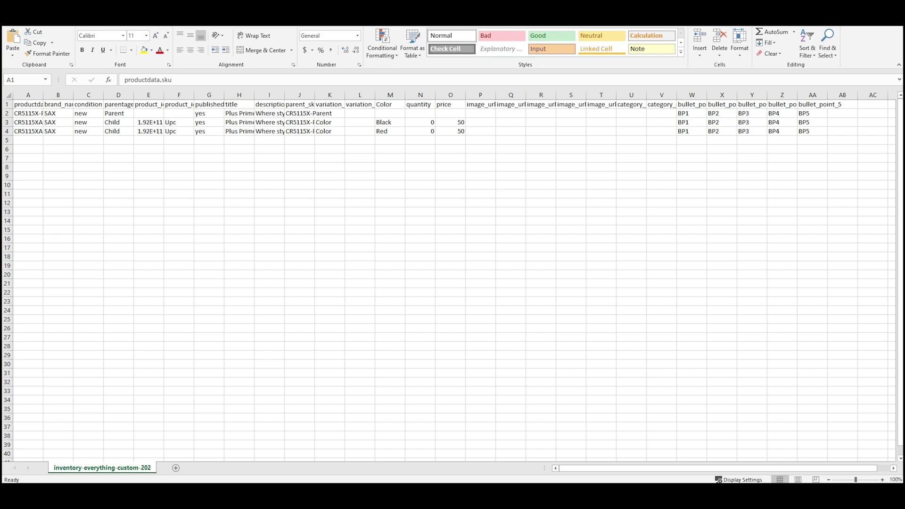
click(386, 32)
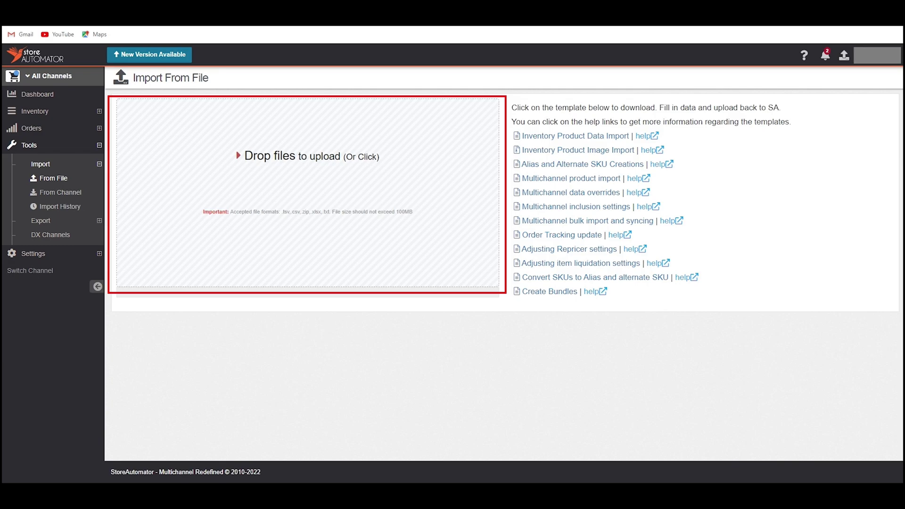
Step: Upload the filled inventory spreadsheet, then set Icon products to Include on Amazon US
click(369, 158)
click(224, 83)
double_click(224, 83)
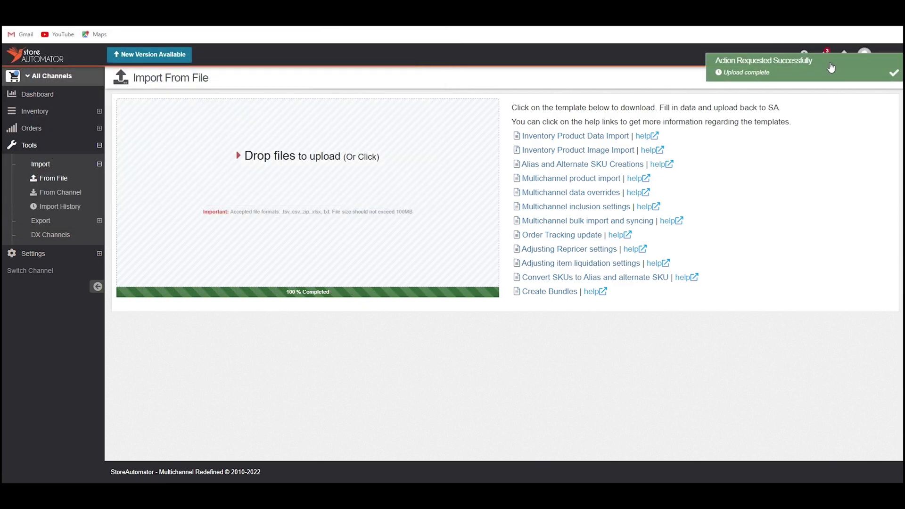
click(892, 74)
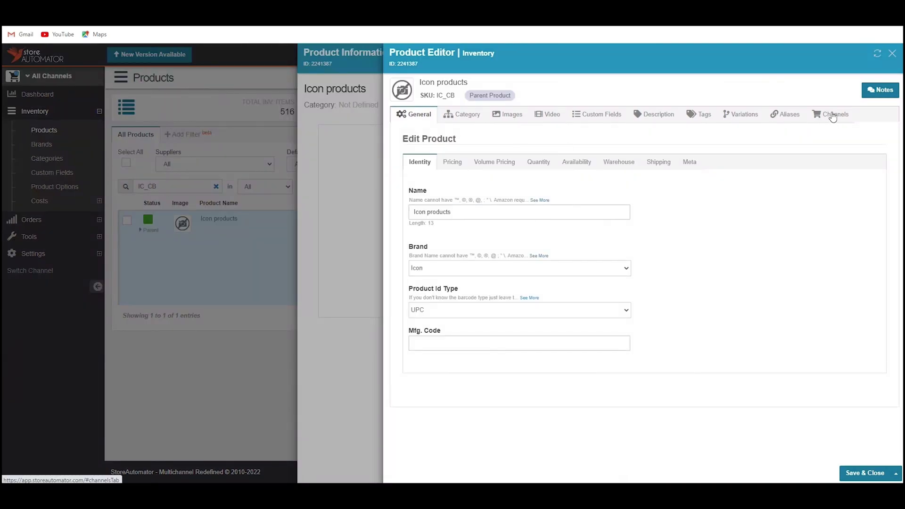
click(830, 114)
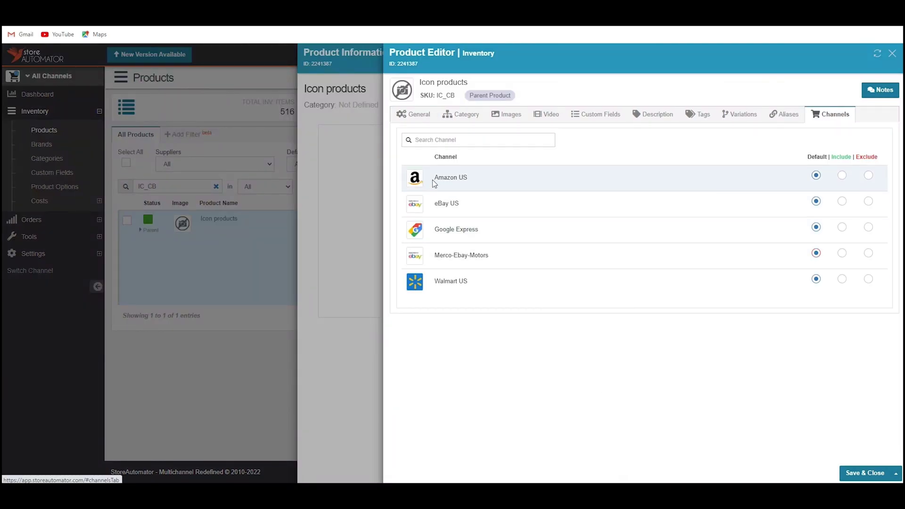
click(842, 175)
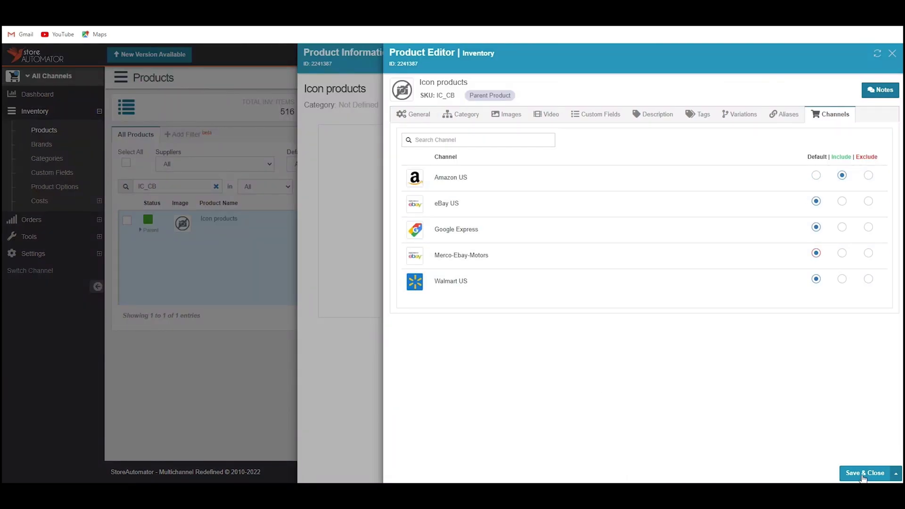